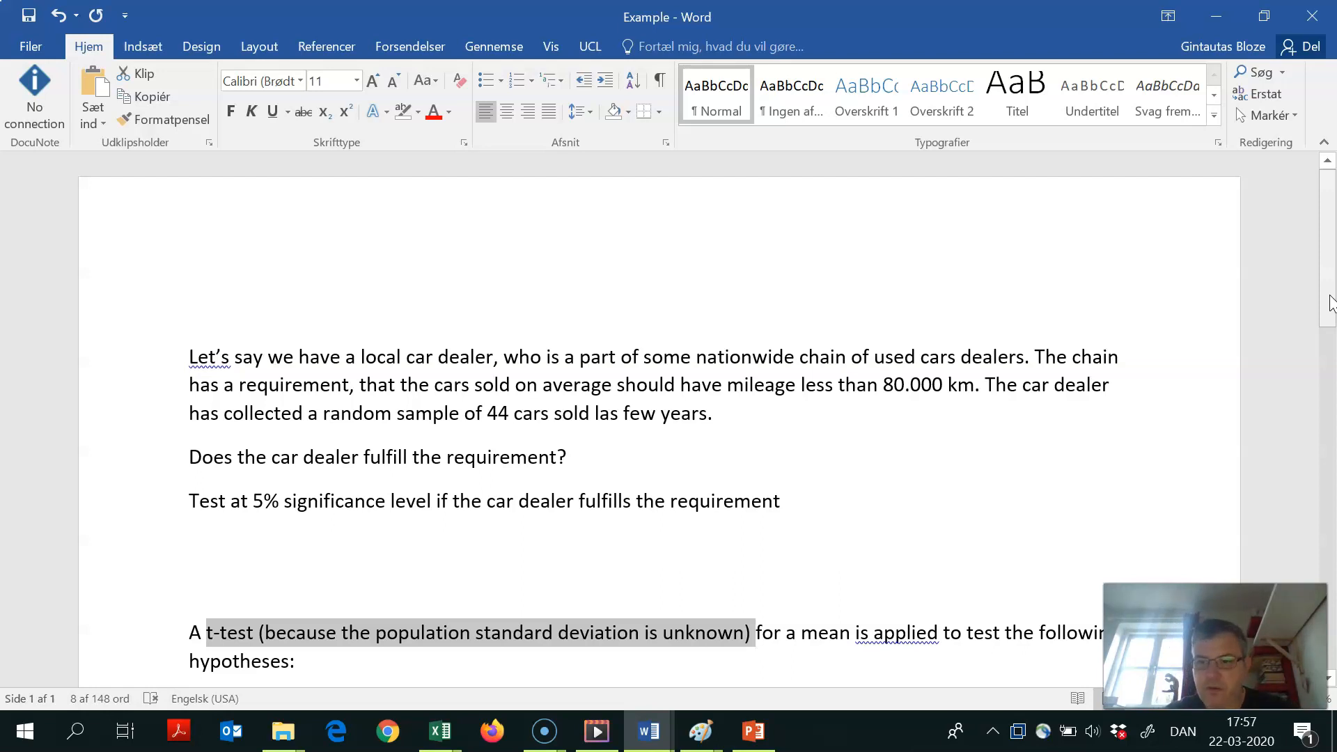
- Examine the mileage requirement in the car dealer text and the H0 and Ha hypotheses in the Word document
drag(1327, 305, 1323, 322)
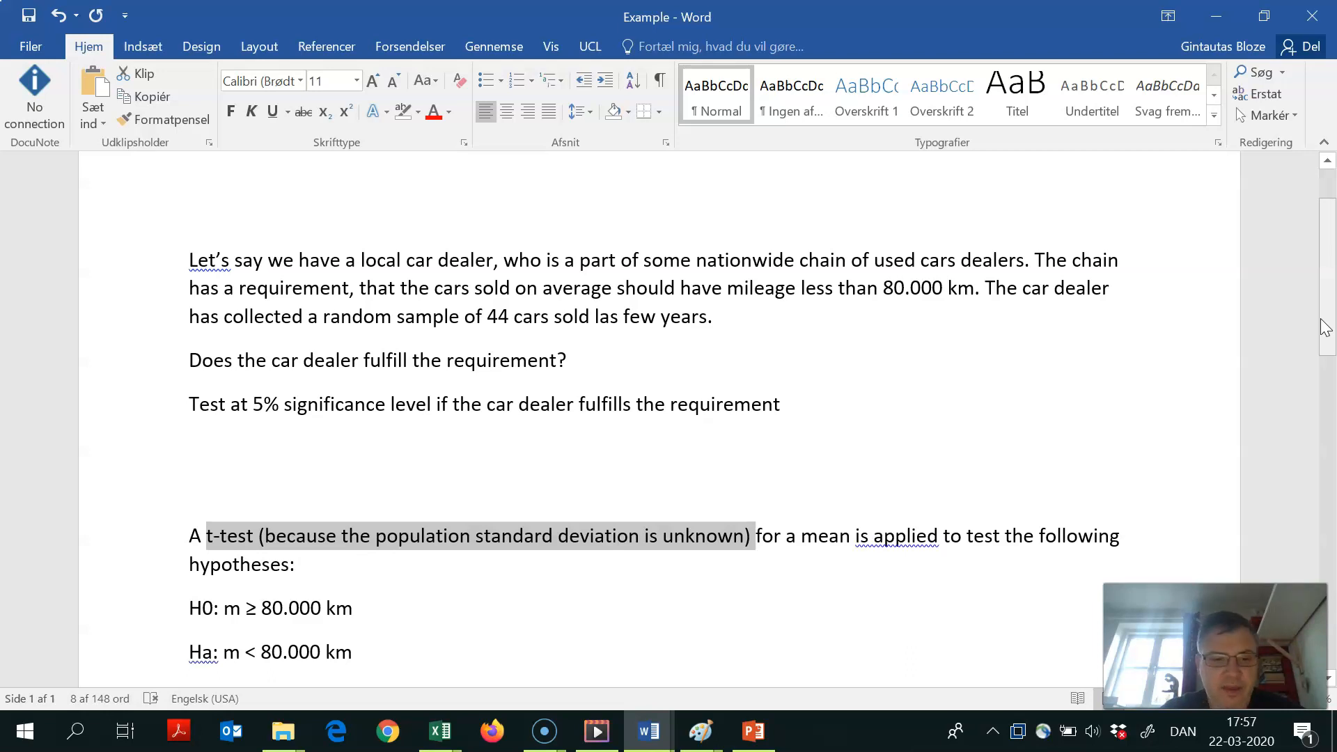
drag(355, 652, 185, 651)
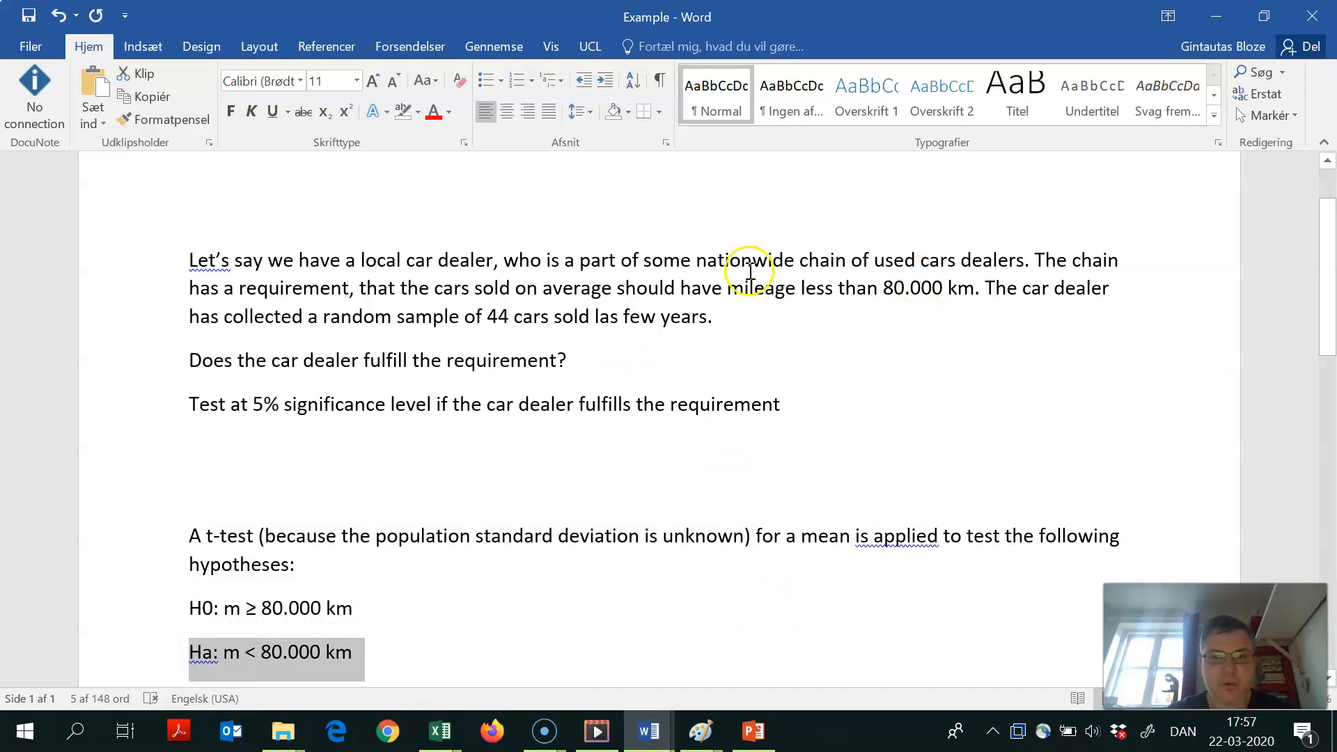
drag(728, 288, 975, 290)
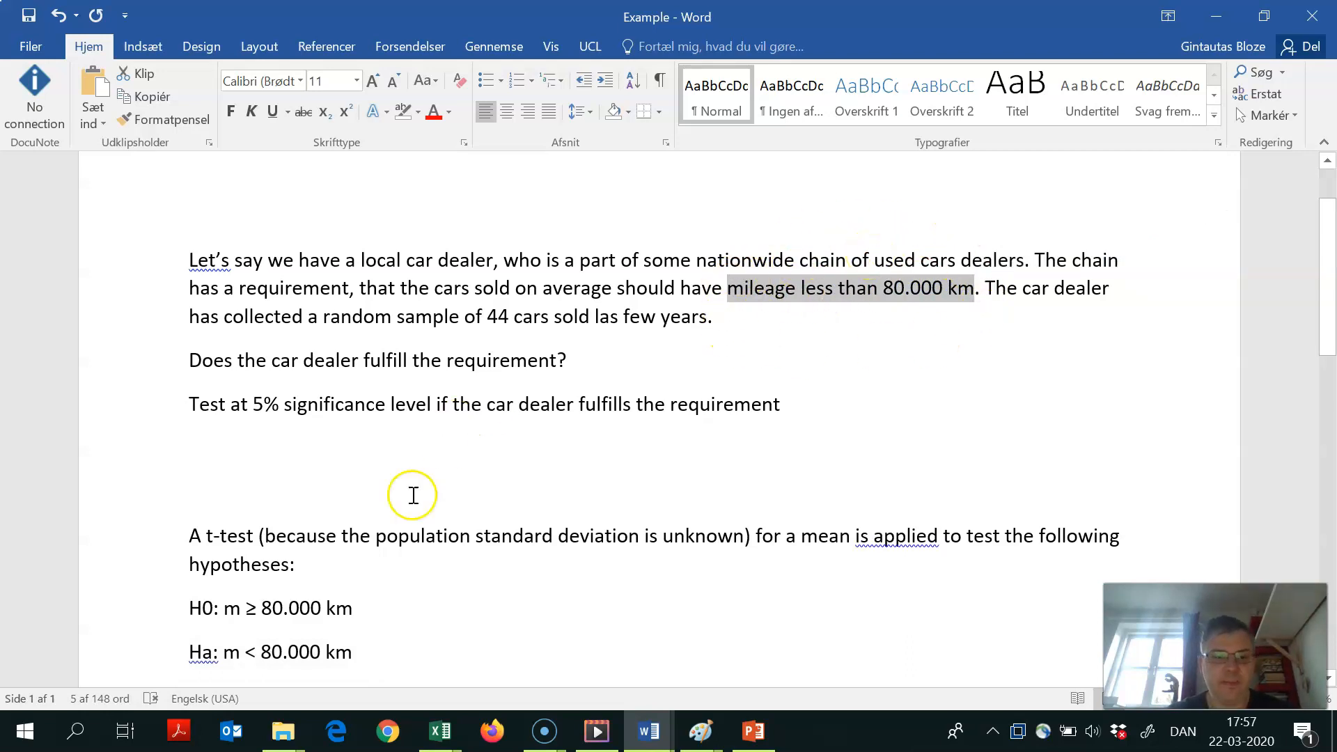
click(192, 607)
drag(193, 607, 369, 610)
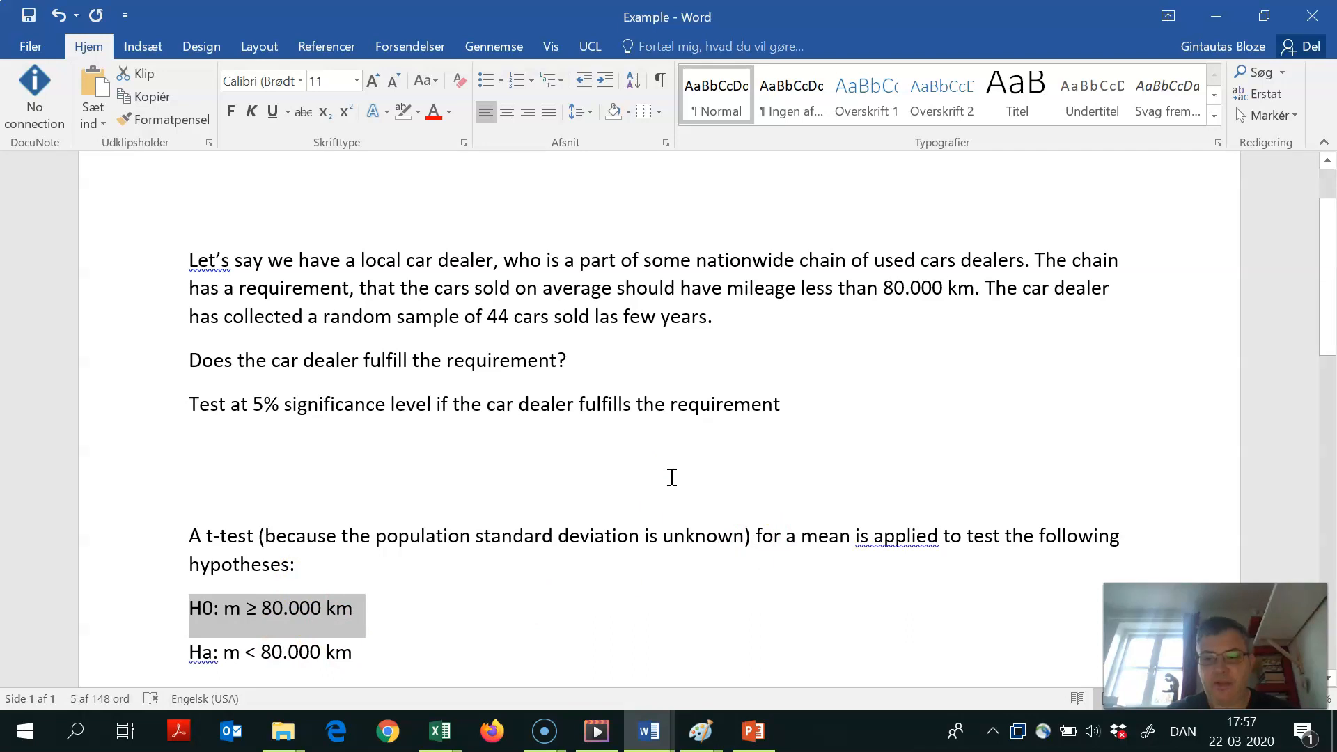
click(1330, 337)
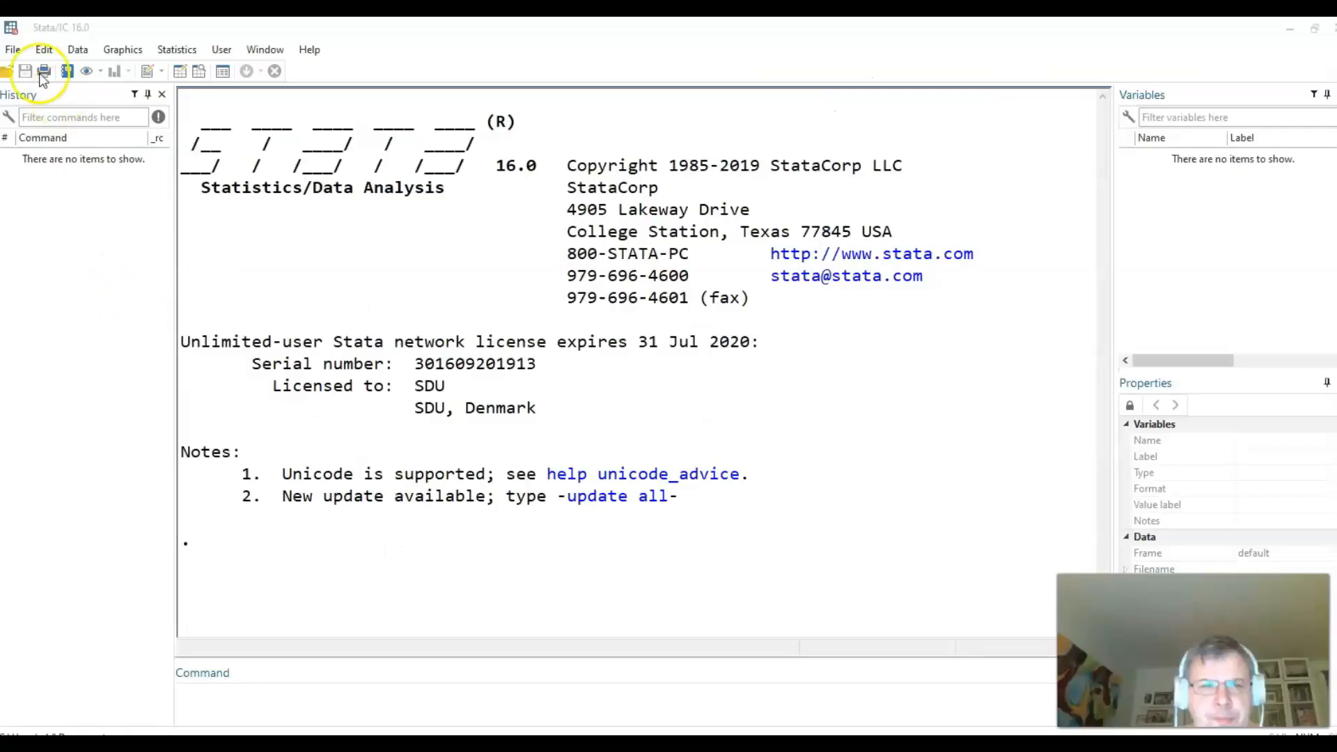
- Open the used_cars.dta dataset in Stata and summarize all its variables with the sum command
click(9, 74)
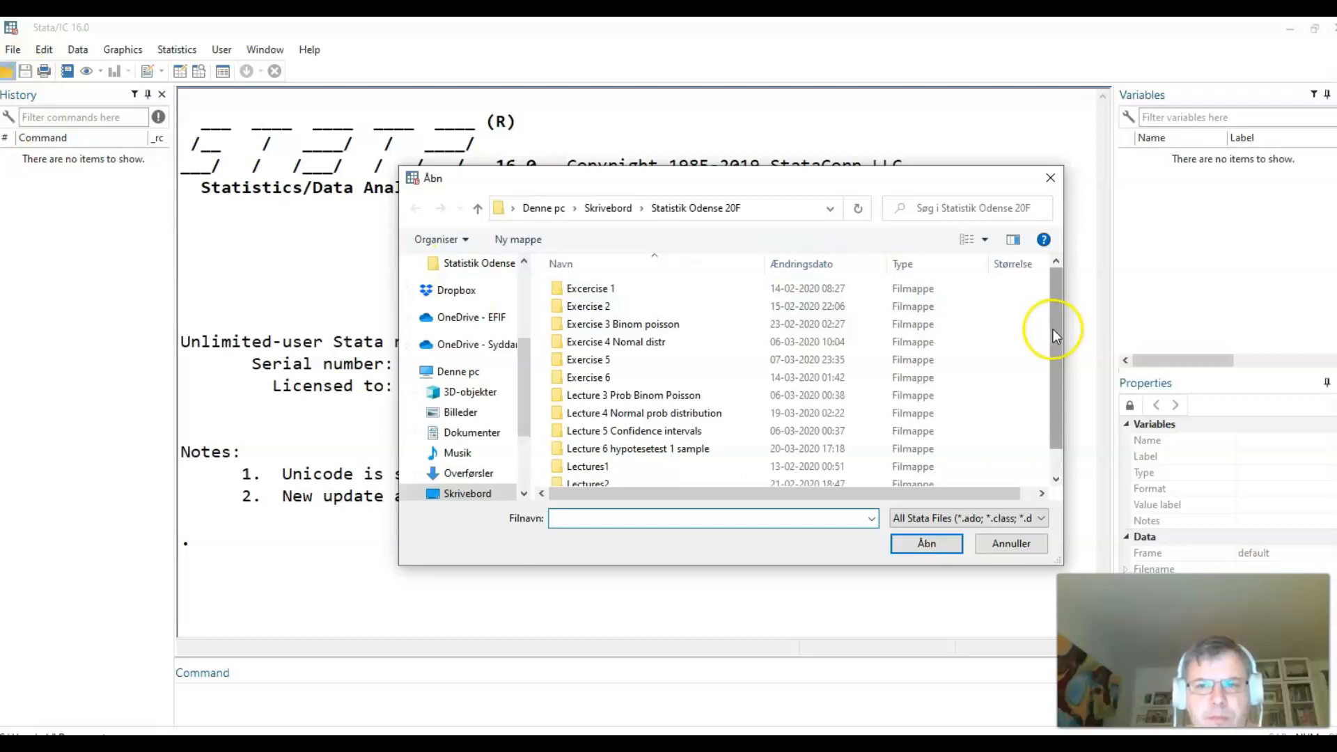
scroll(1051, 329, down, 3)
double_click(614, 483)
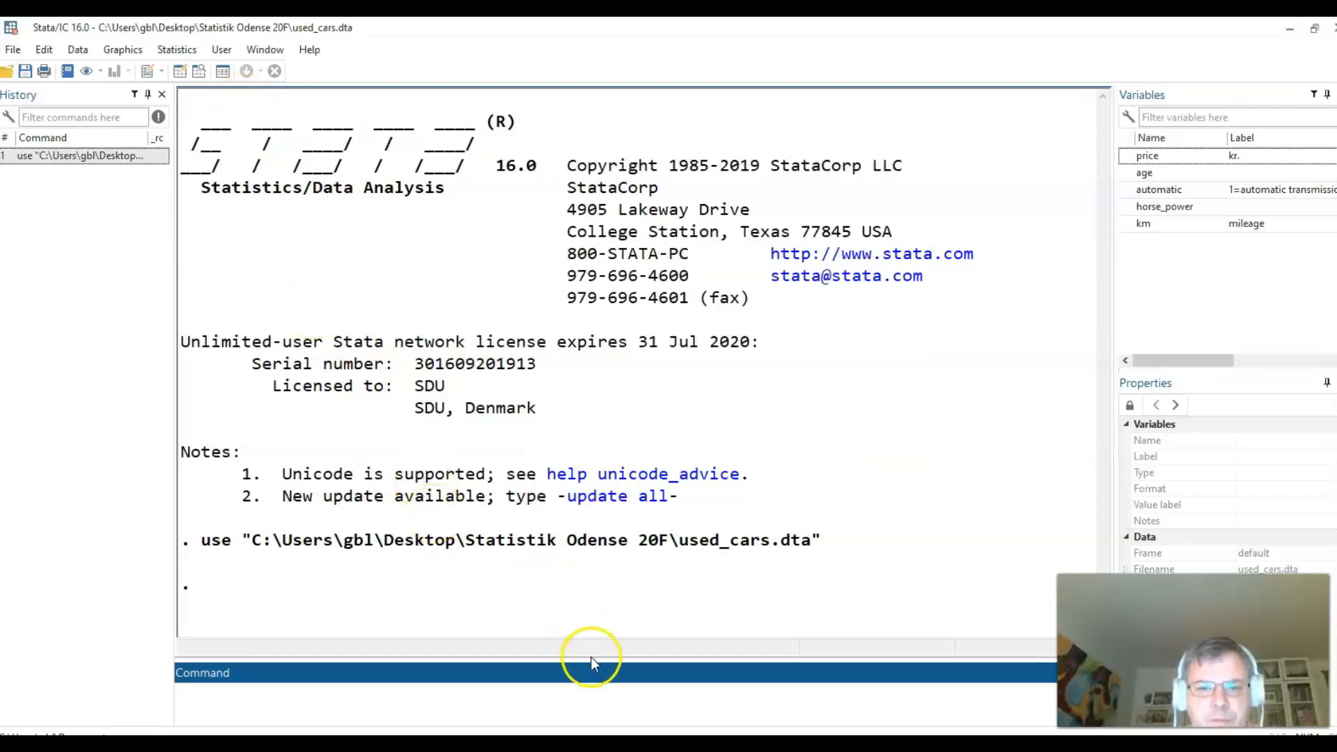
drag(590, 658, 592, 650)
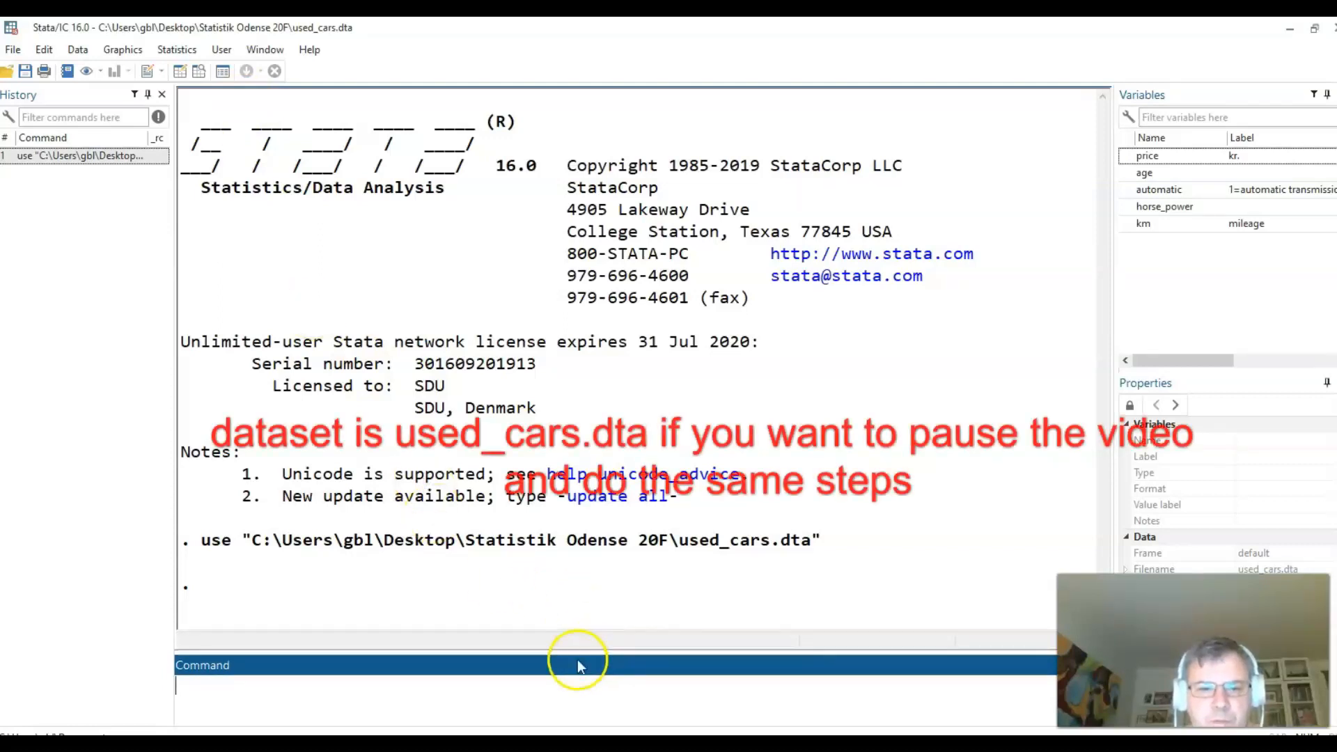
key(Return)
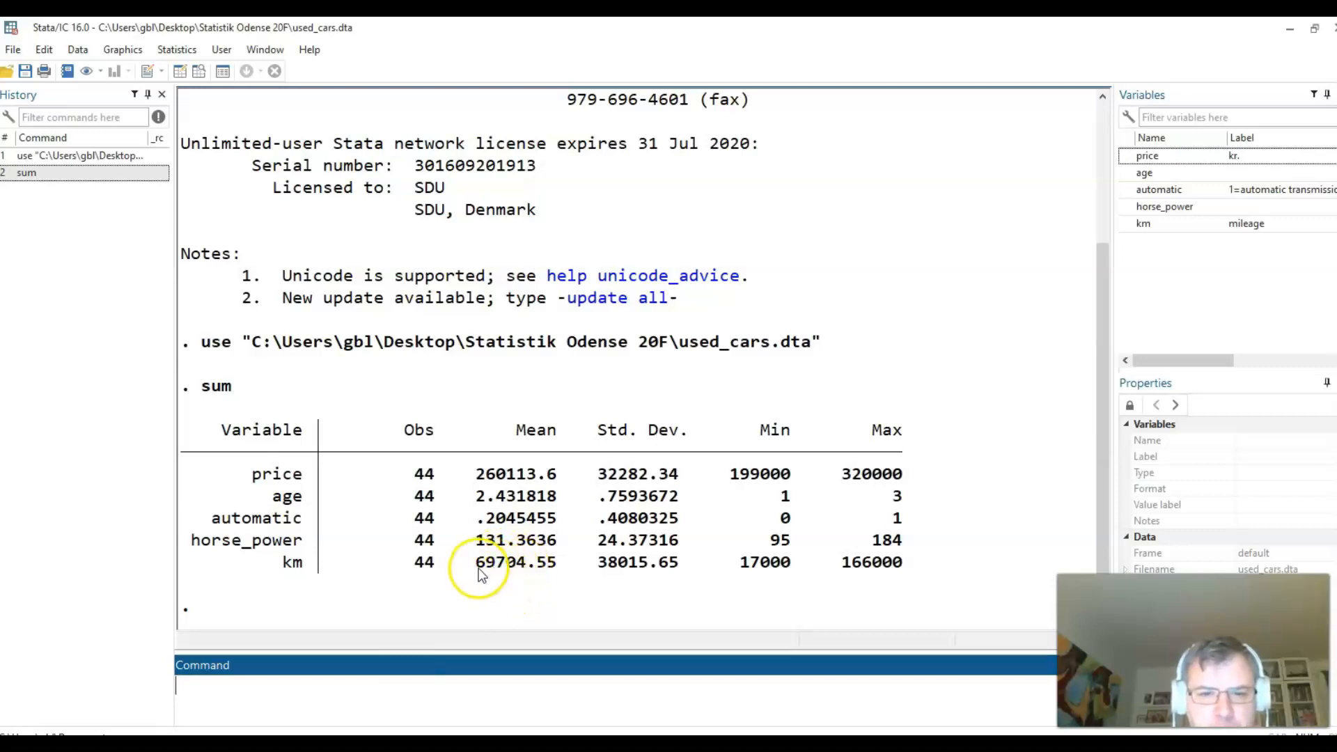
- Set up a one-sample mean-comparison t test on the variable km with a hypothesized mean of 80000
click(175, 49)
mouse_move(230, 70)
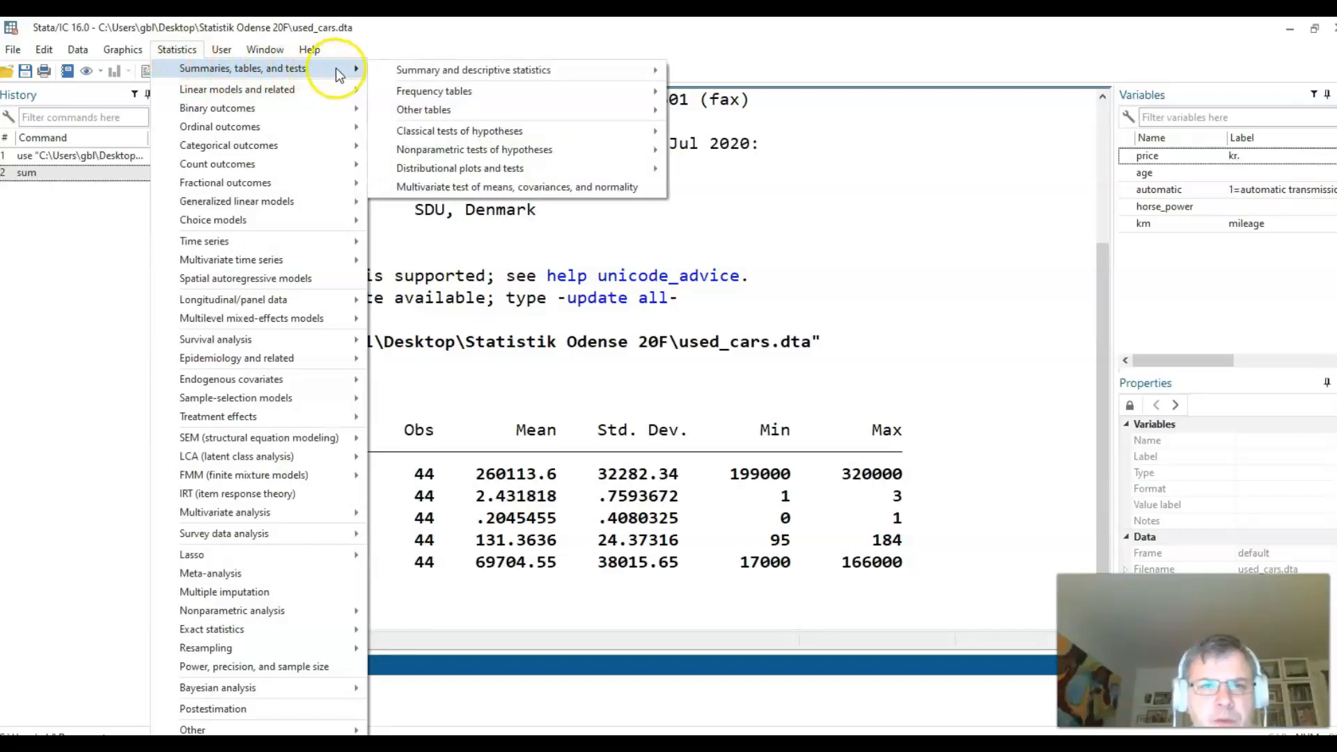
mouse_move(413, 75)
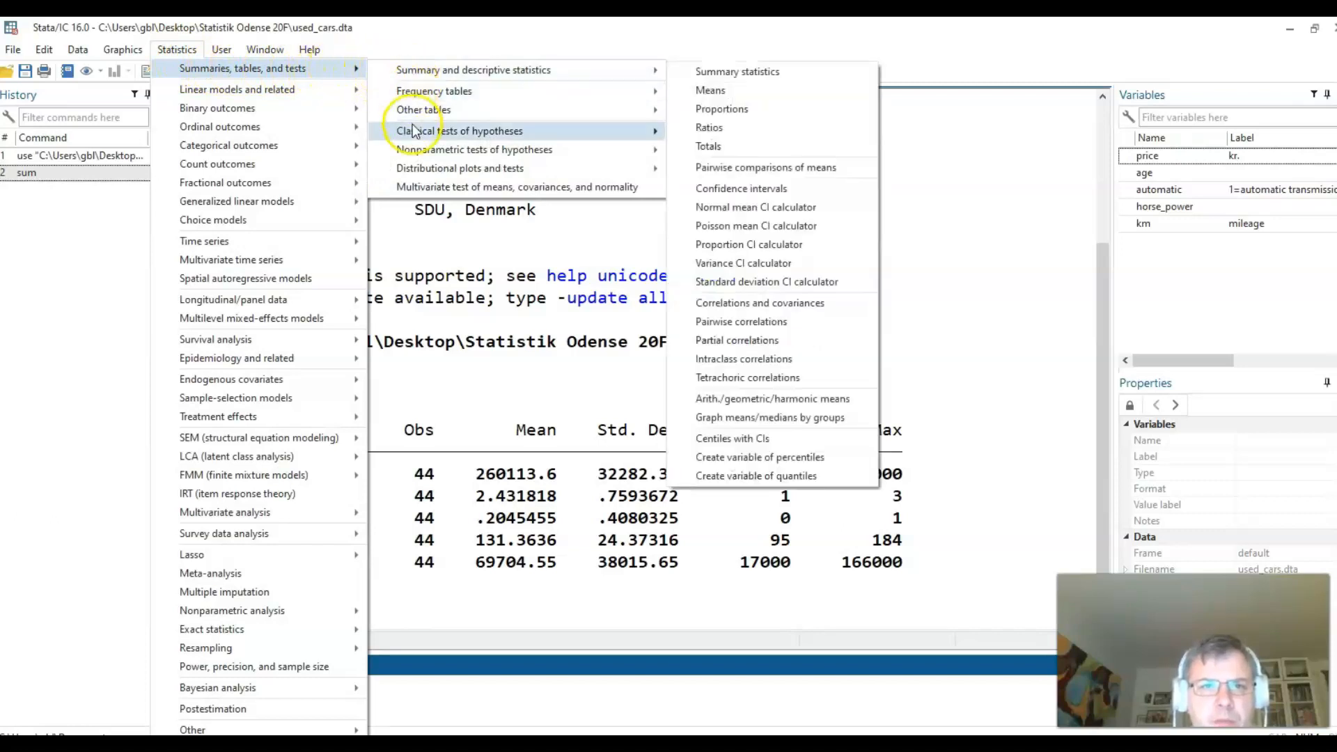
mouse_move(418, 132)
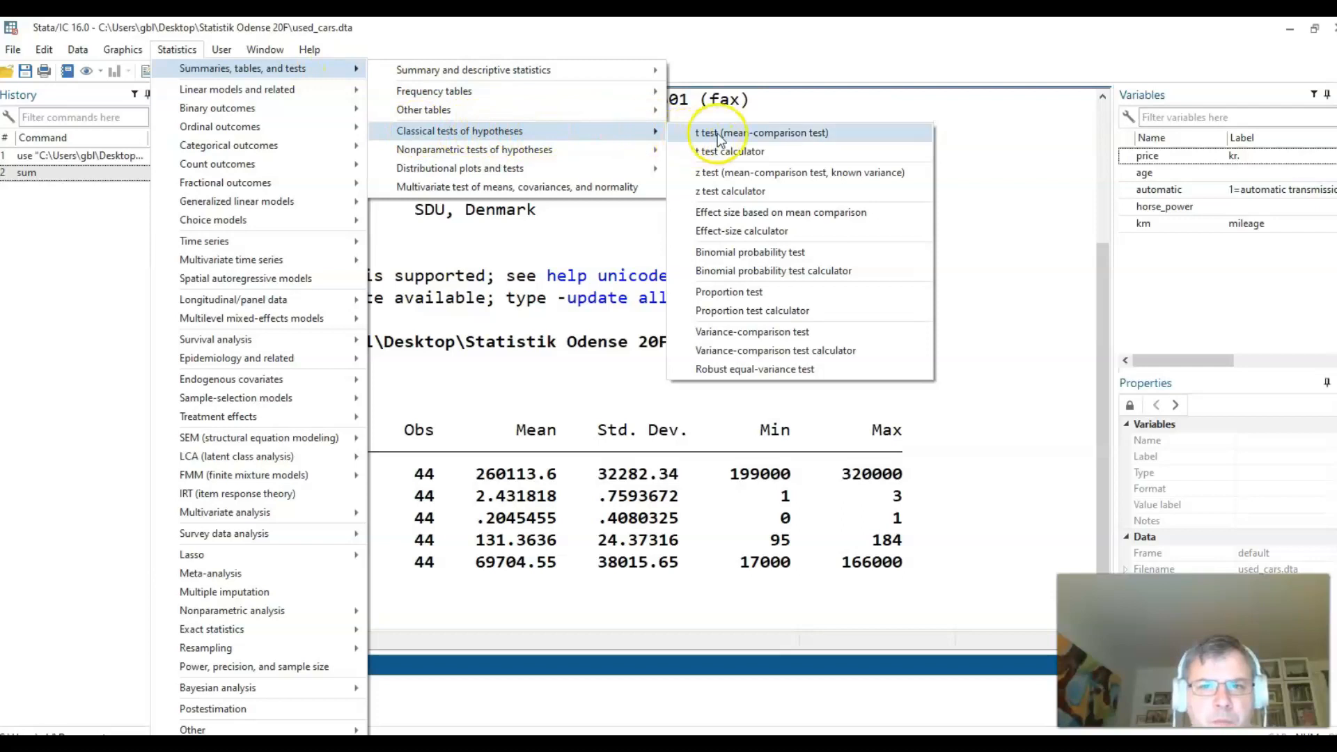
click(848, 132)
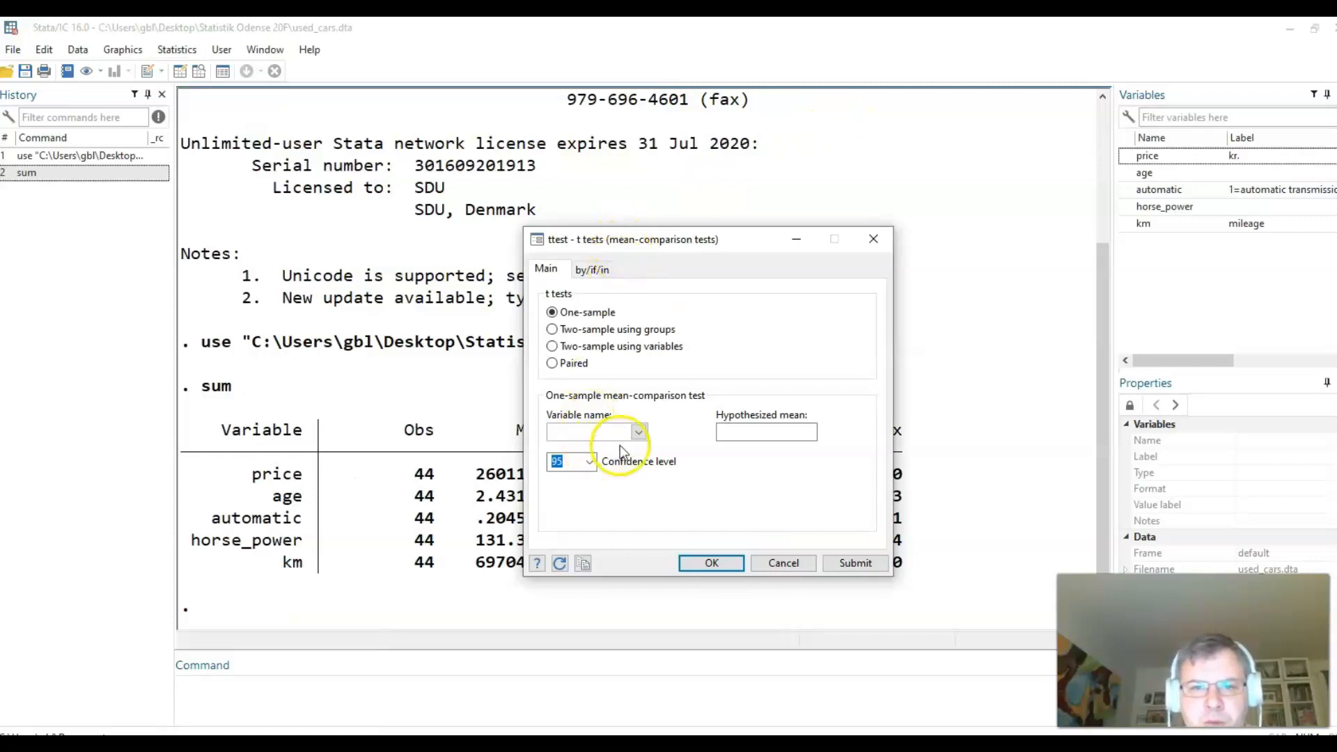
click(638, 433)
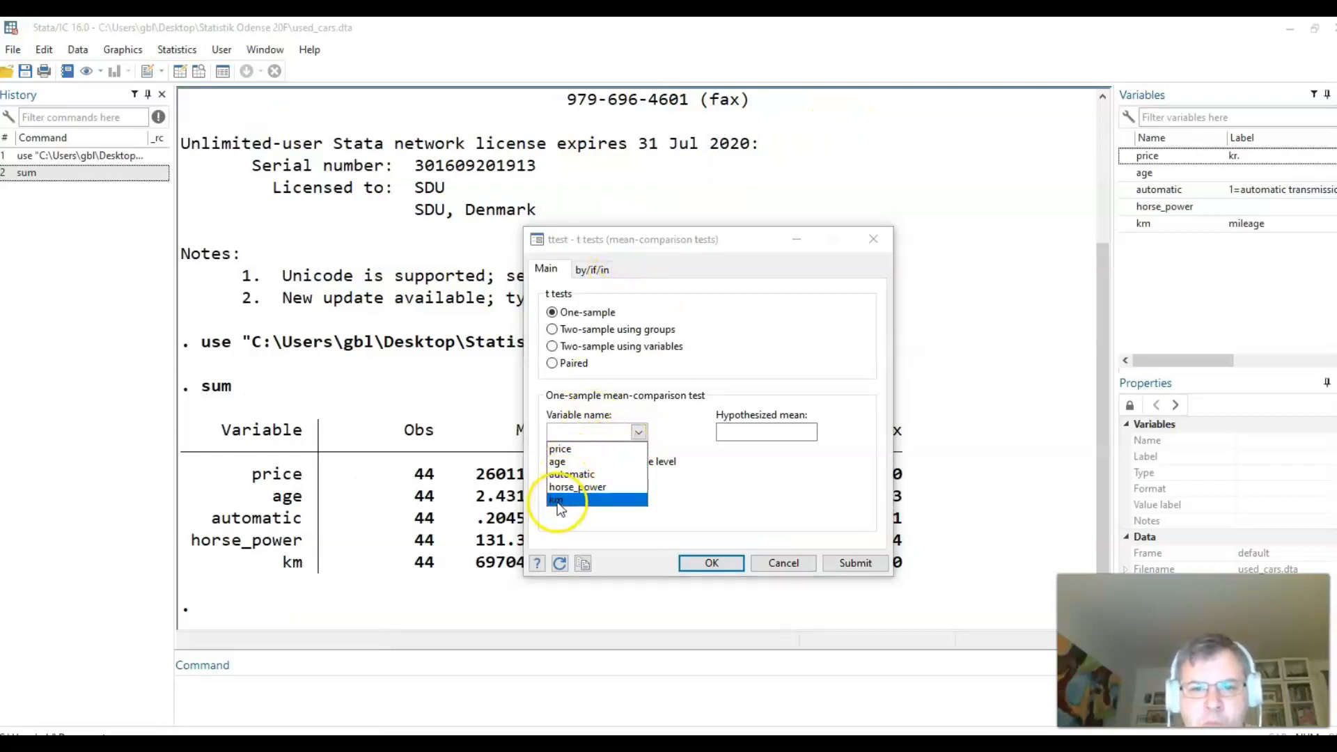
click(612, 497)
click(740, 439)
text(80000)
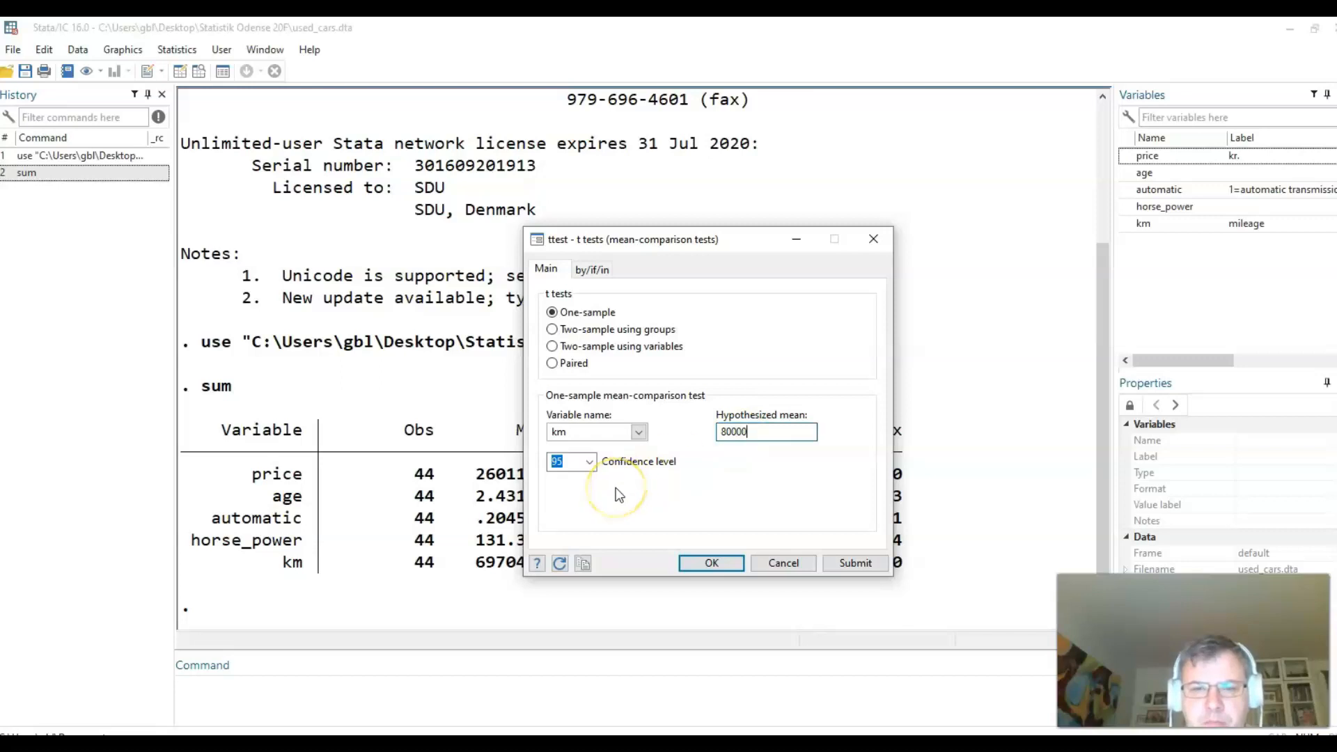
- Check the available confidence levels, keep 95, and run the t test
click(593, 465)
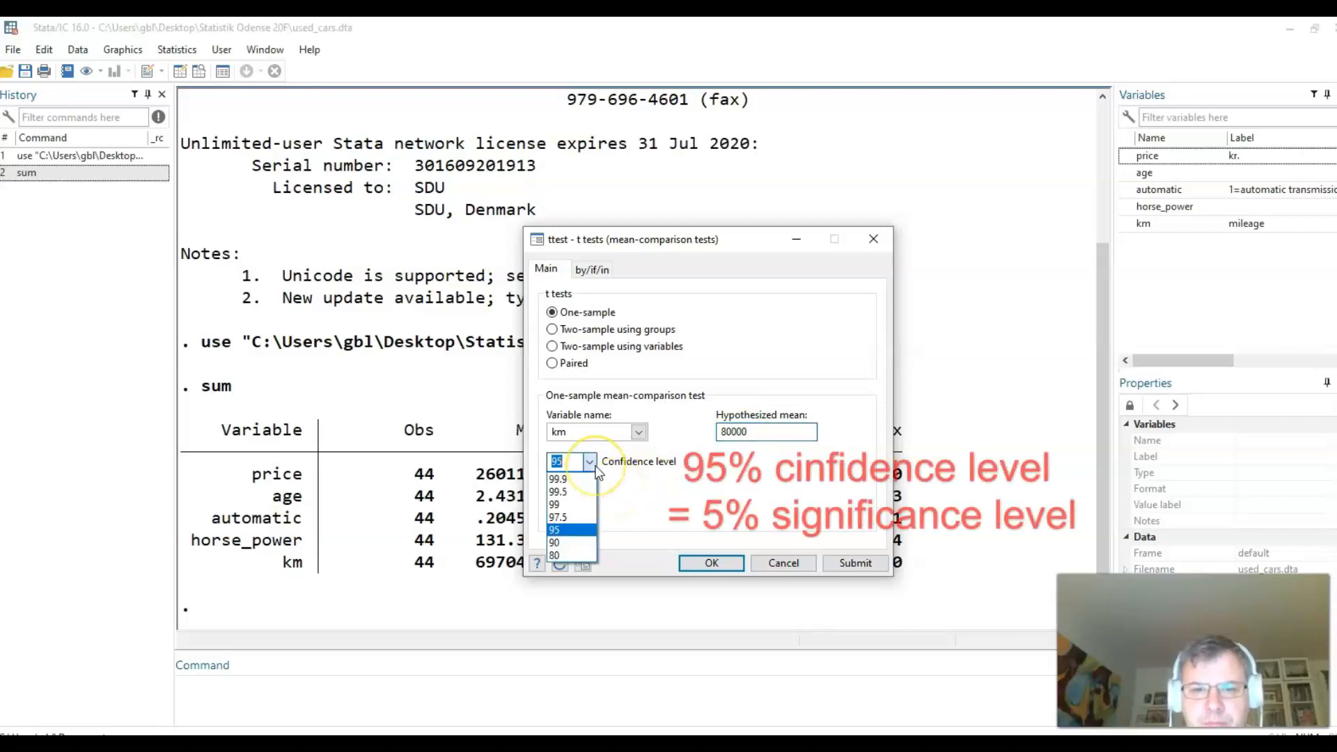
click(590, 463)
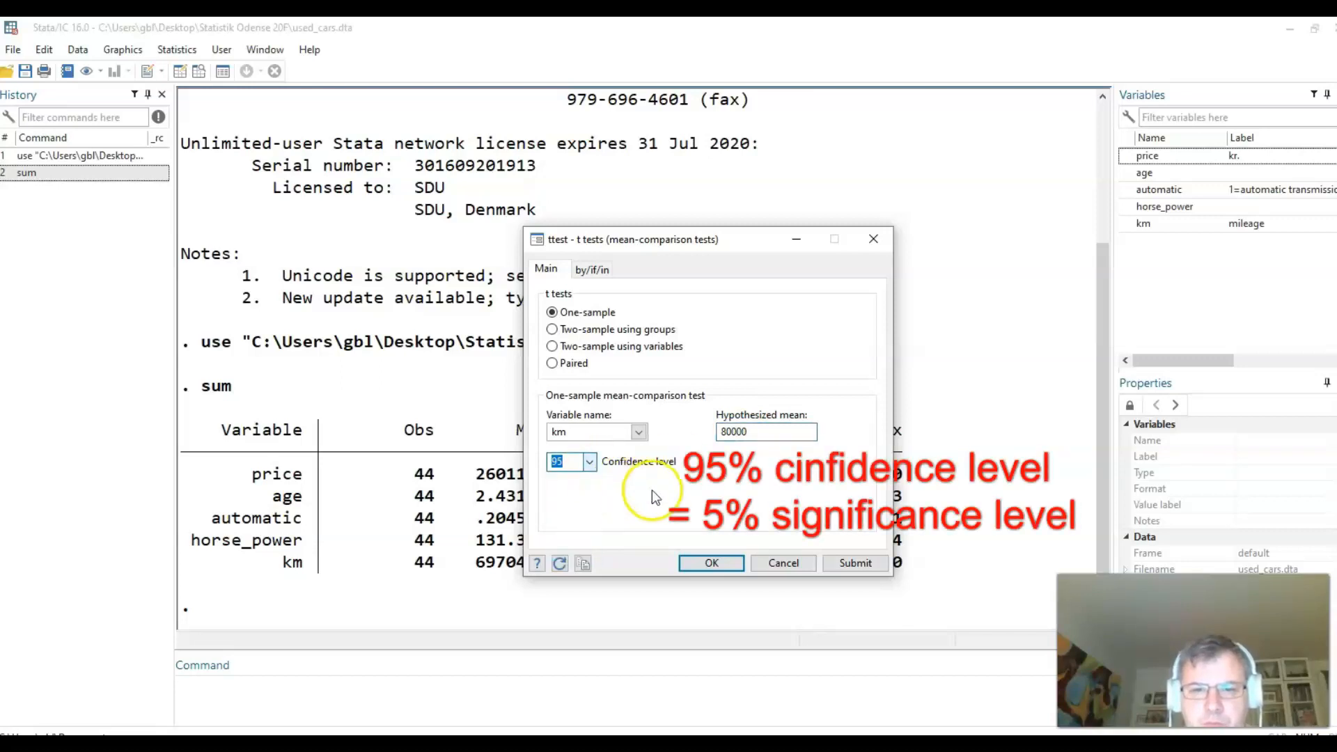
click(709, 564)
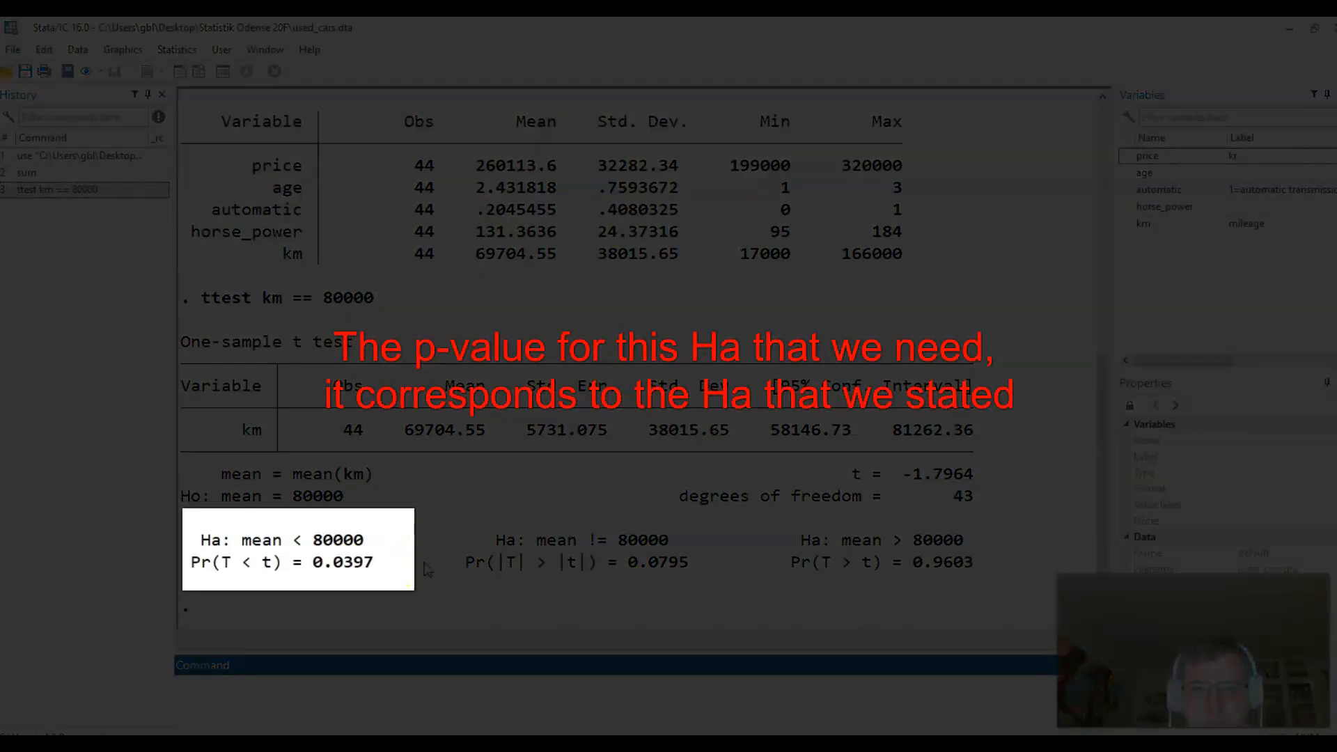
- Copy the complete one-sample t test output, including its ttest command line, as a picture
drag(974, 576, 158, 334)
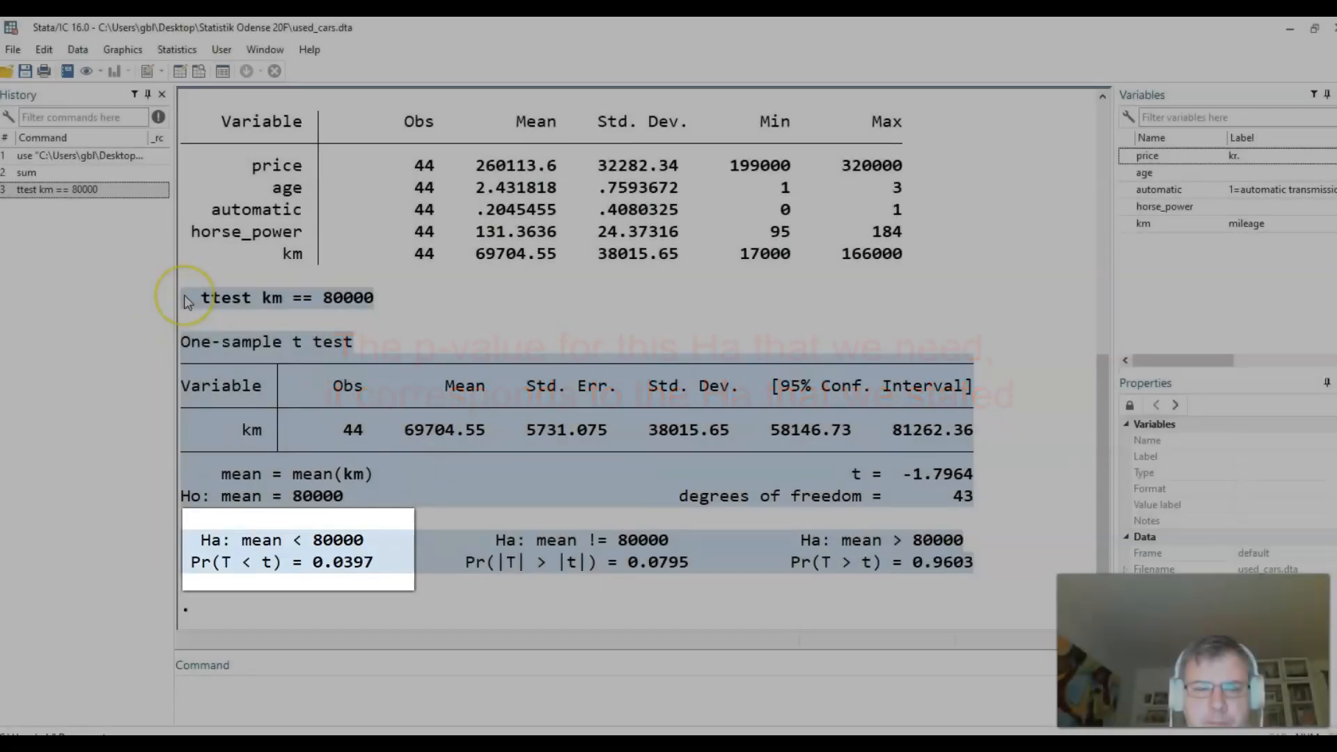
right_click(184, 294)
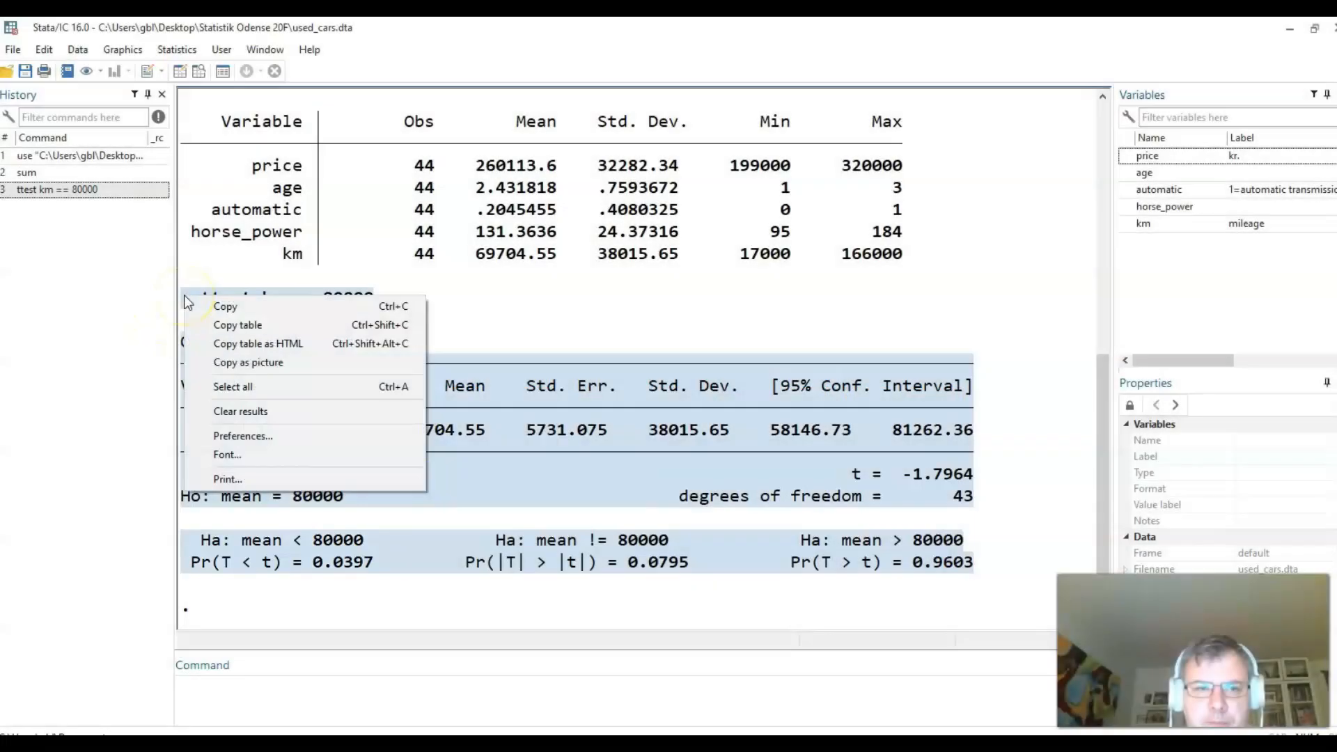
click(242, 365)
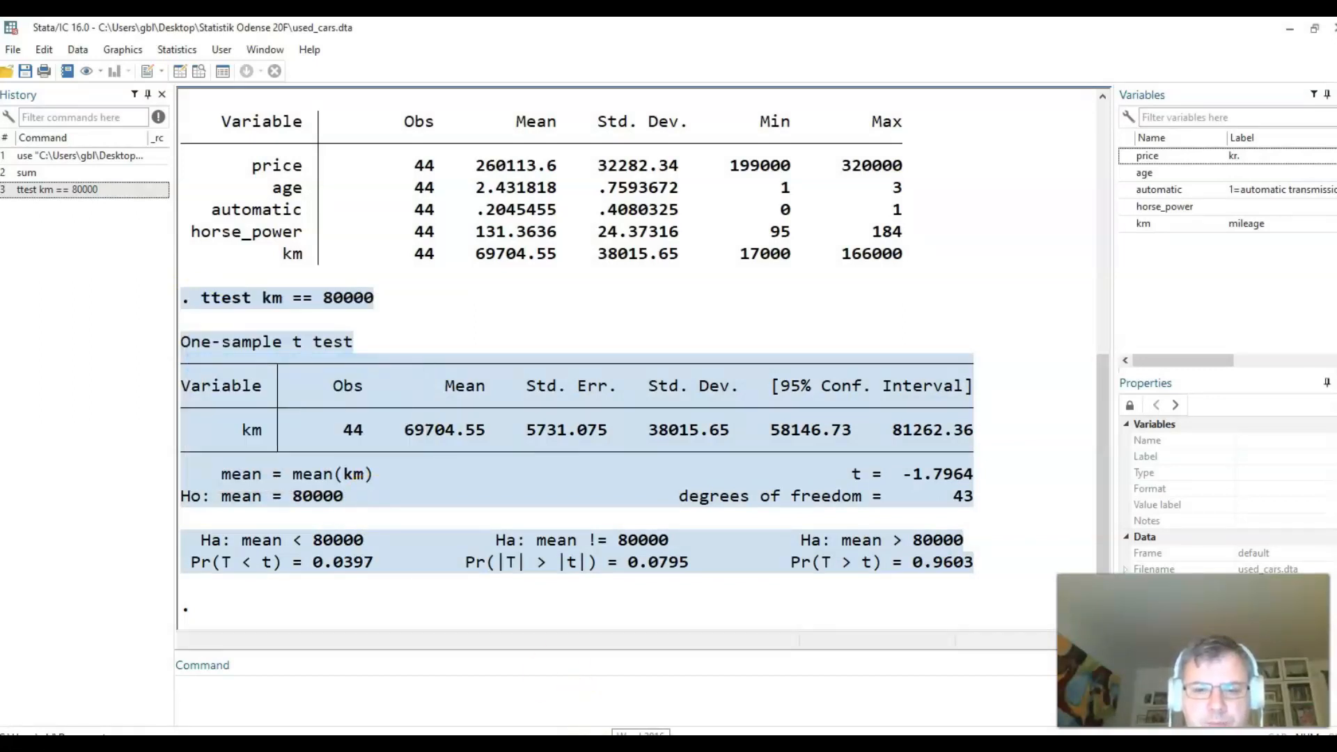
- Switch to the Word document and compare the t-test output with the stated Ha and the written p-value conclusion
click(582, 698)
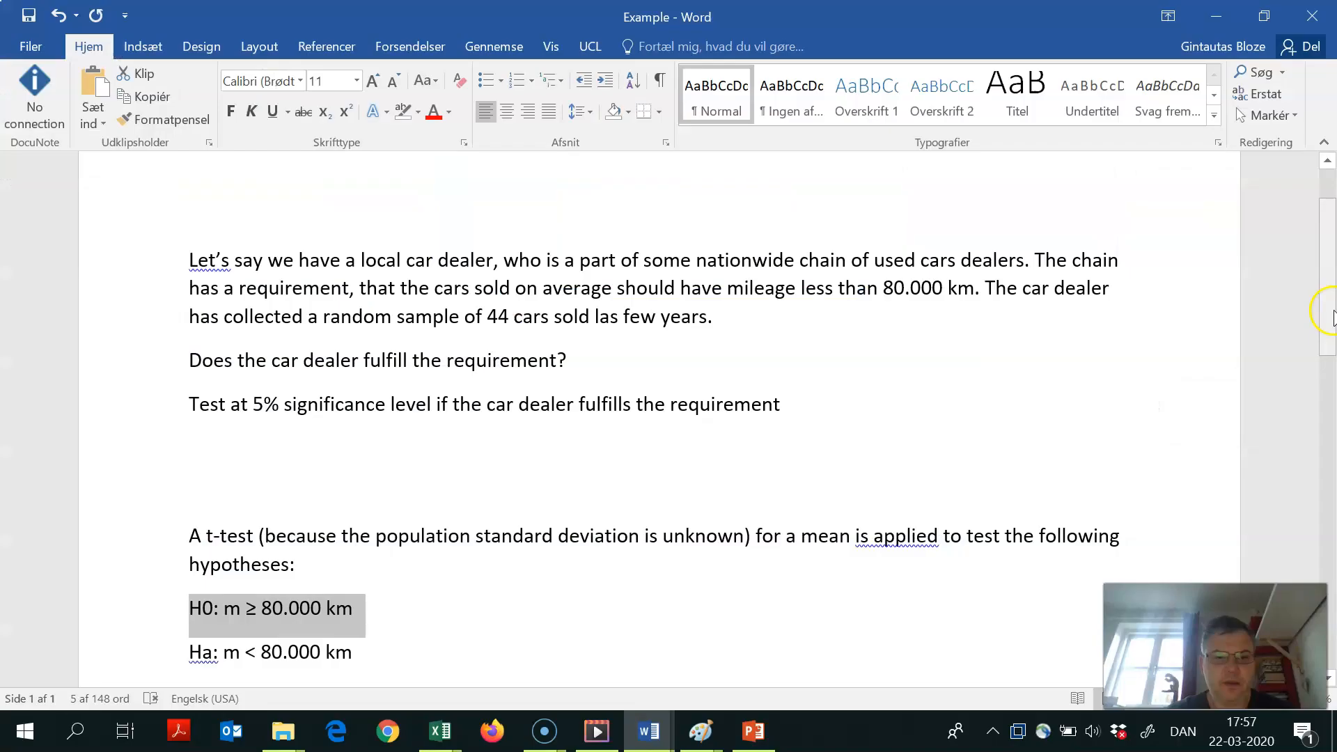
drag(1332, 310, 1321, 448)
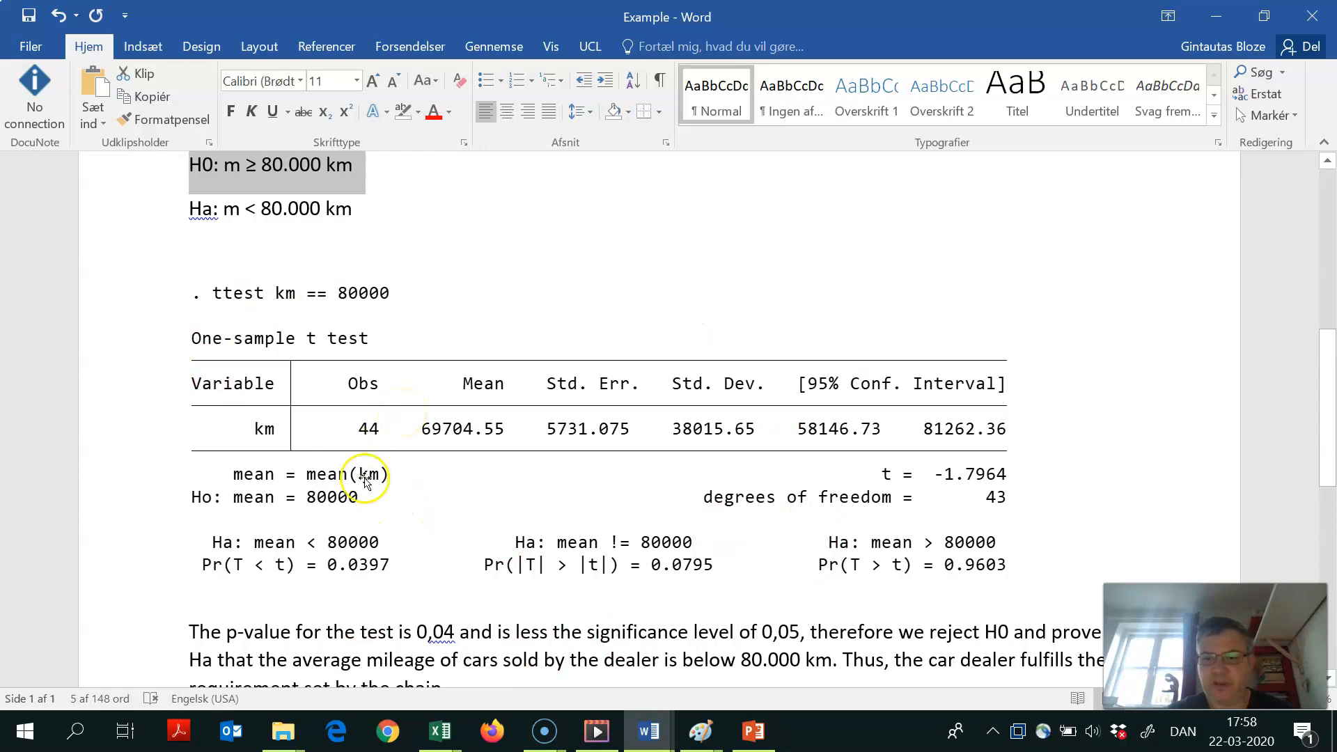
click(190, 501)
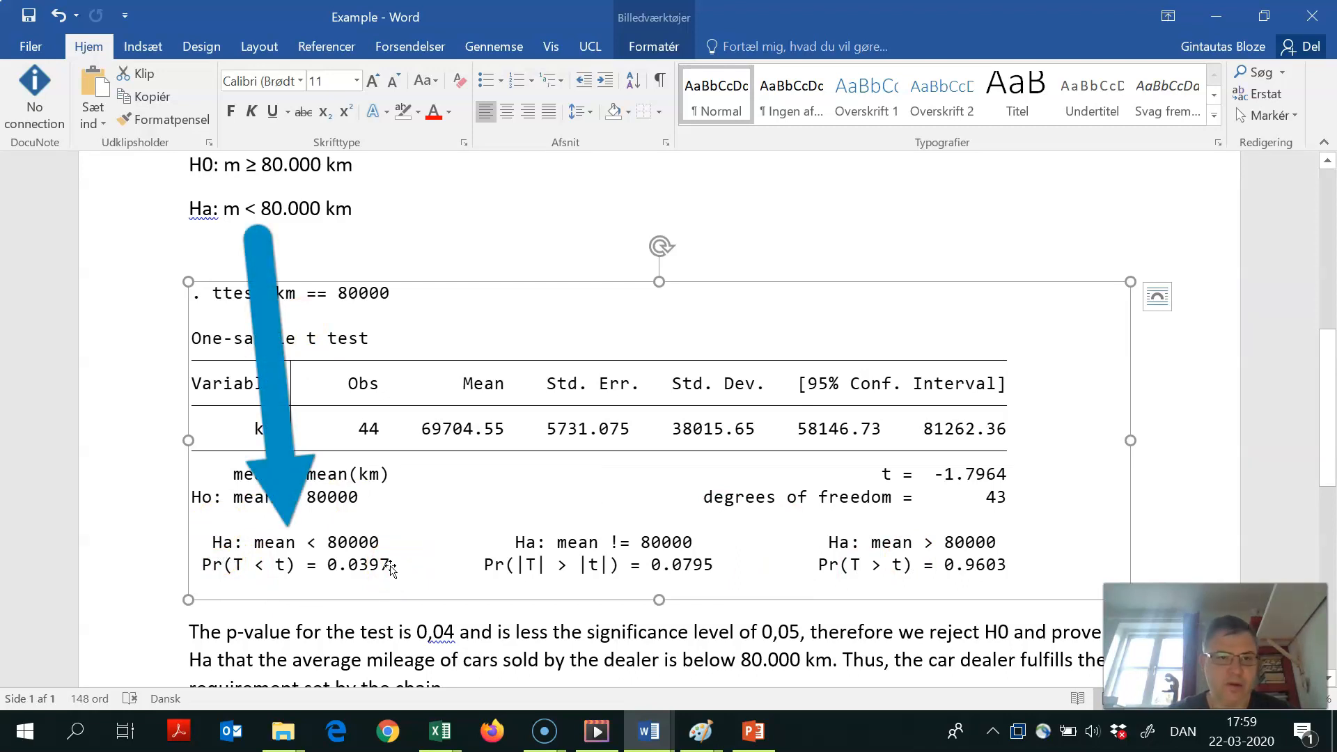
drag(195, 209, 352, 207)
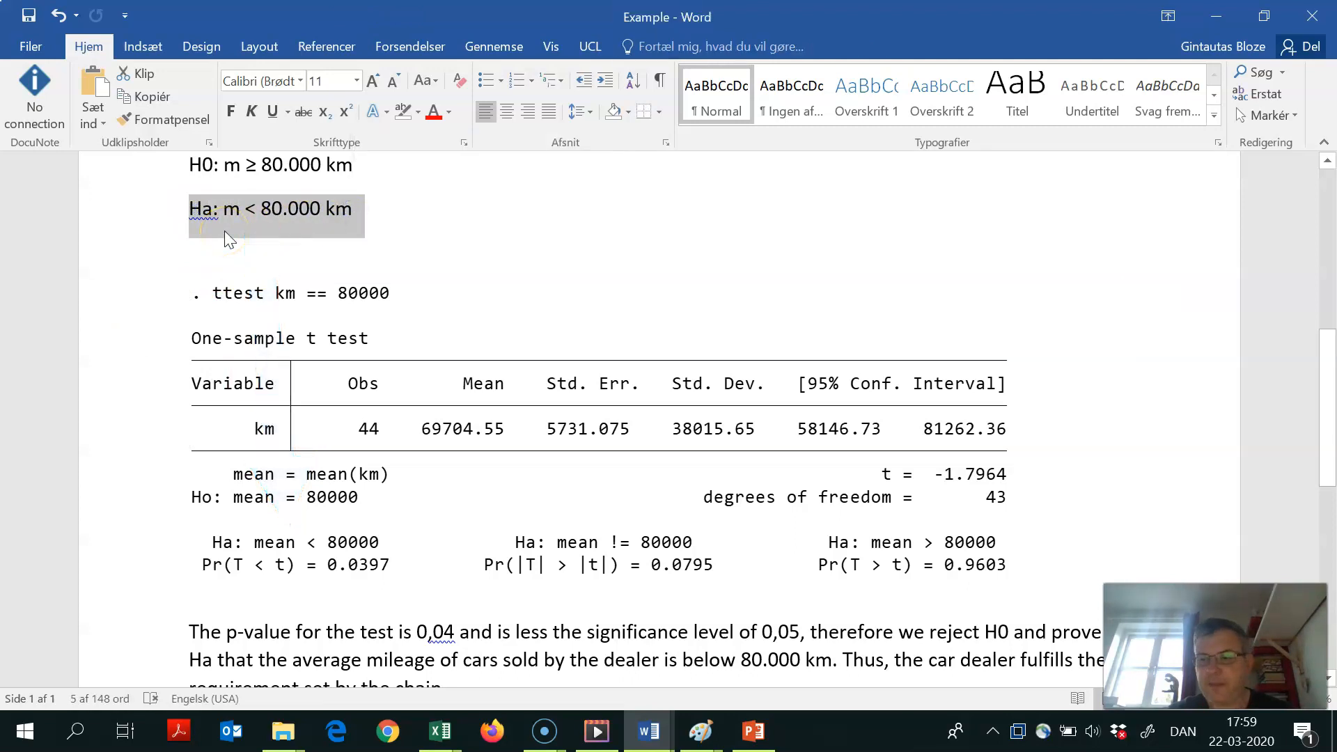
drag(1330, 370, 1330, 394)
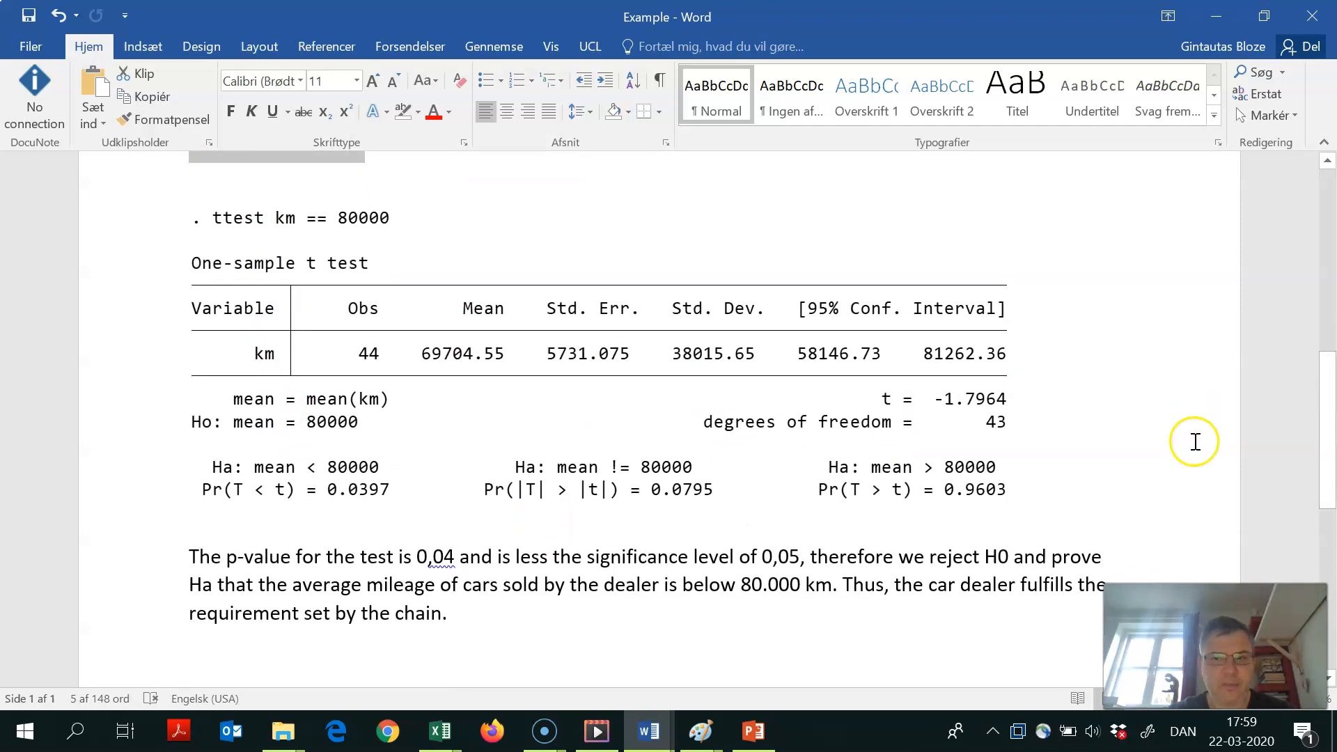
drag(1328, 452, 1329, 440)
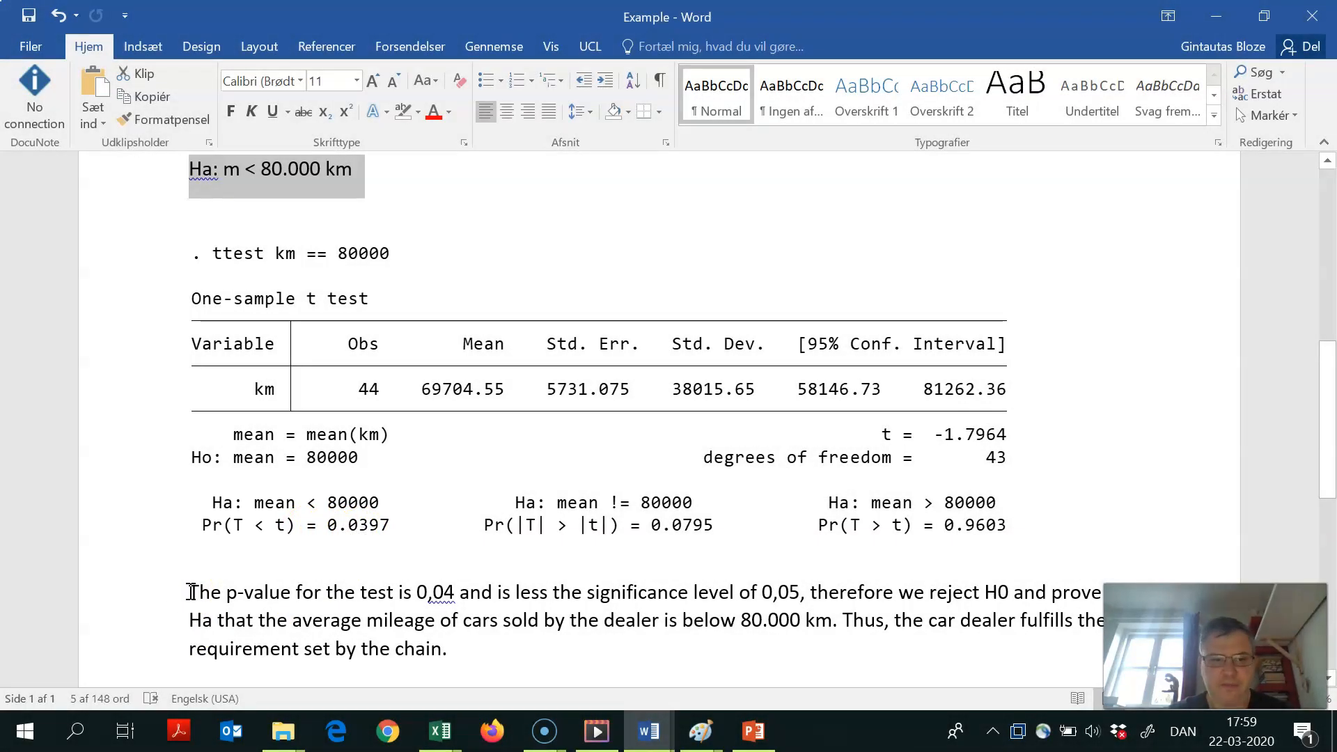
scroll(209, 590, down, 2)
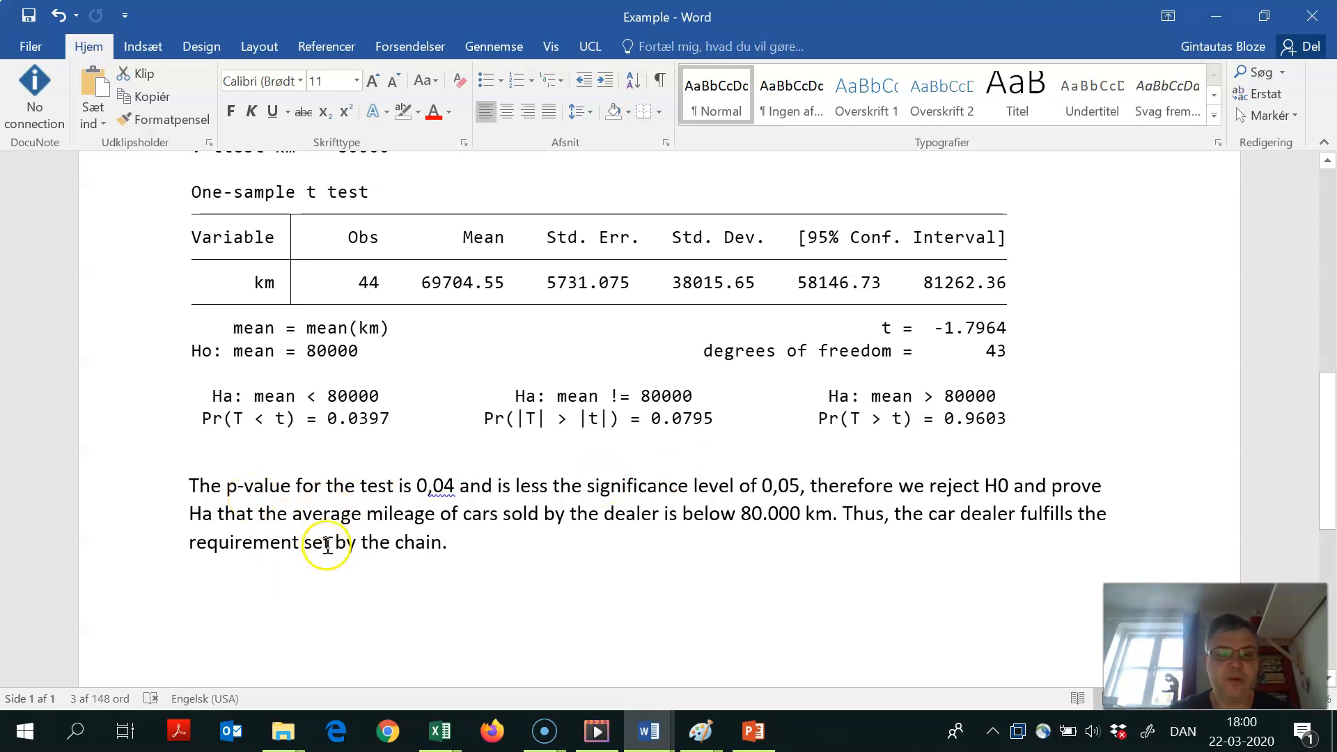
- Switch to the presentation slide comparing the two-sided test and the two one-sided tests
key(alt+Tab)
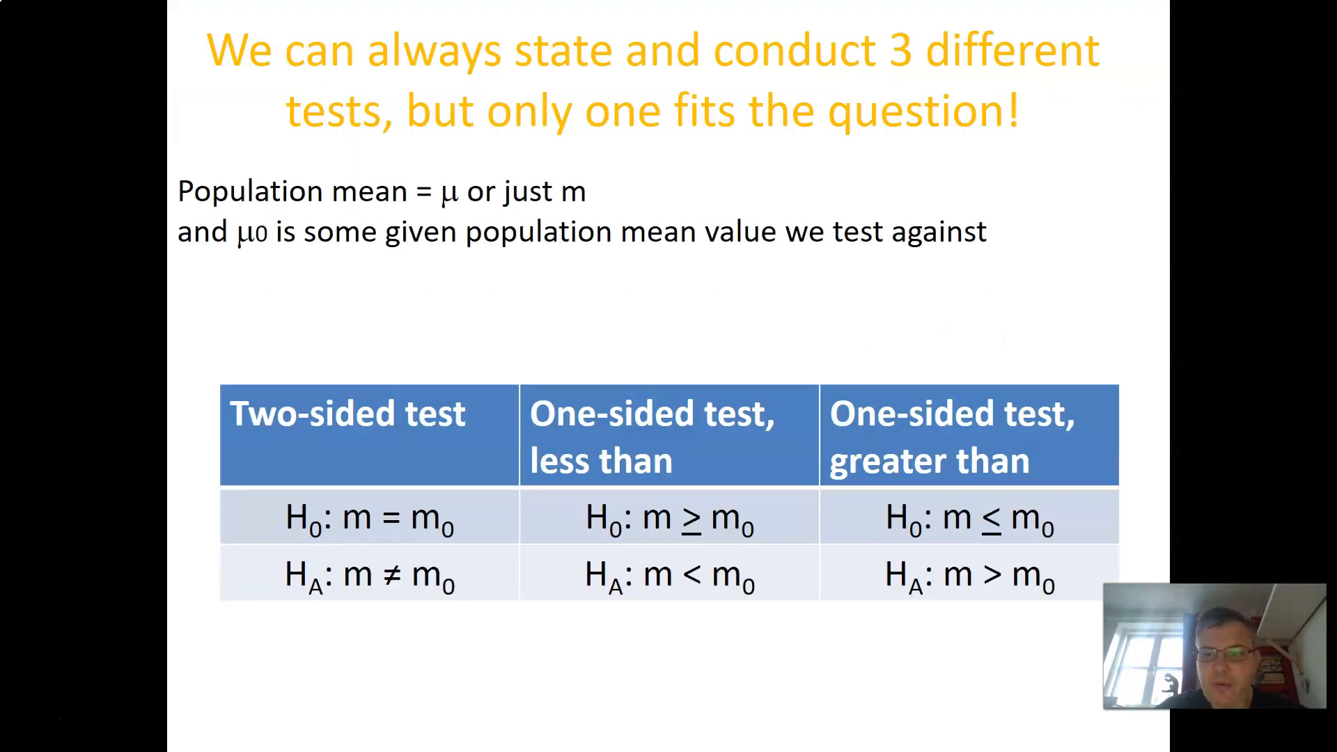